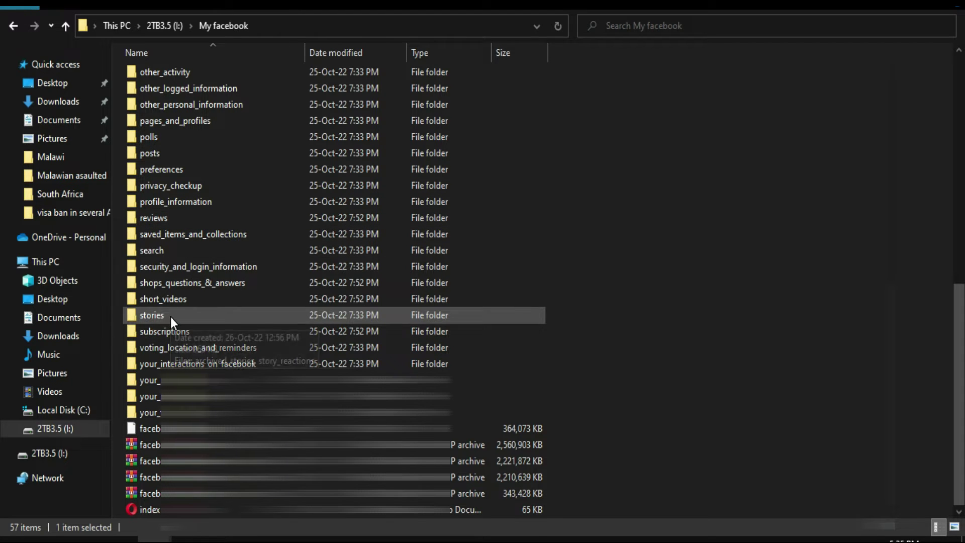
Step: Look inside the activity_messages folder, then return to the My facebook folder
{"action": "scroll", "coordinate": [176, 264], "scroll_direction": "up", "scroll_amount": 10}
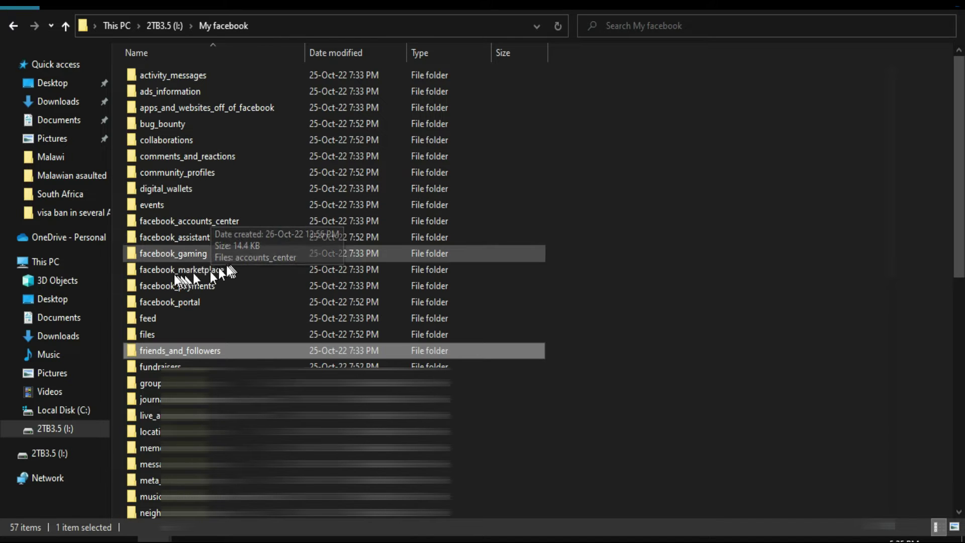
{"action": "double_click", "coordinate": [203, 74]}
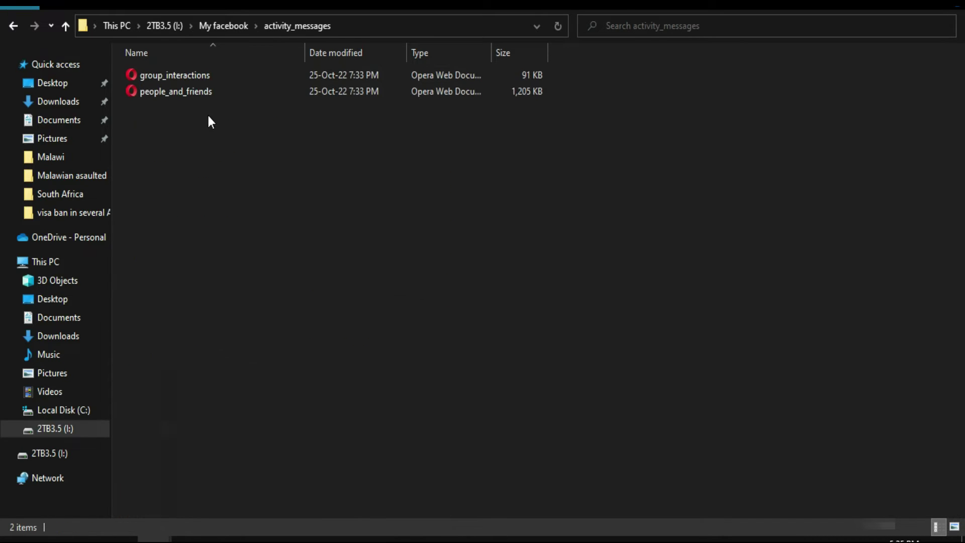
{"action": "left_click", "coordinate": [12, 26]}
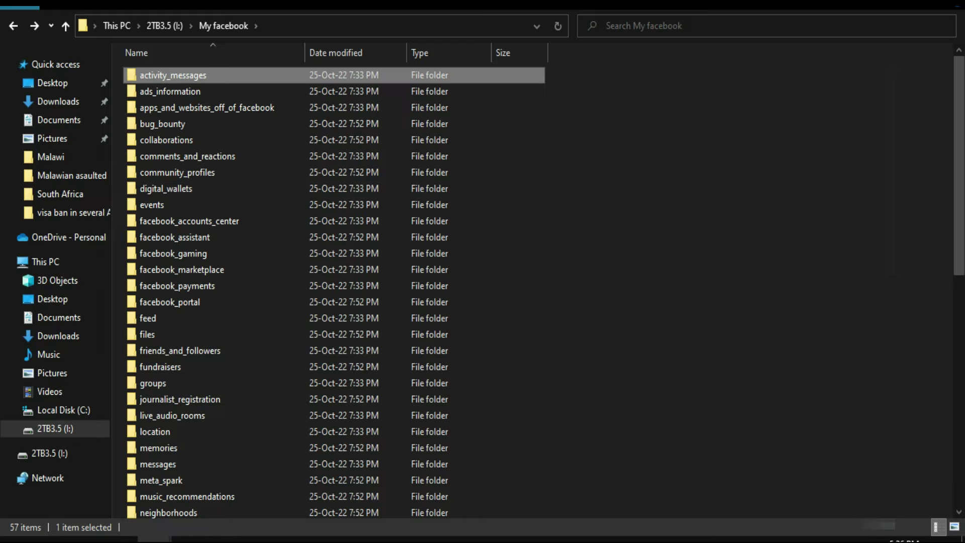
Step: Switch to Facebook in Chrome and open Settings via the account menu's Settings & privacy
{"action": "key", "text": "alt+Tab"}
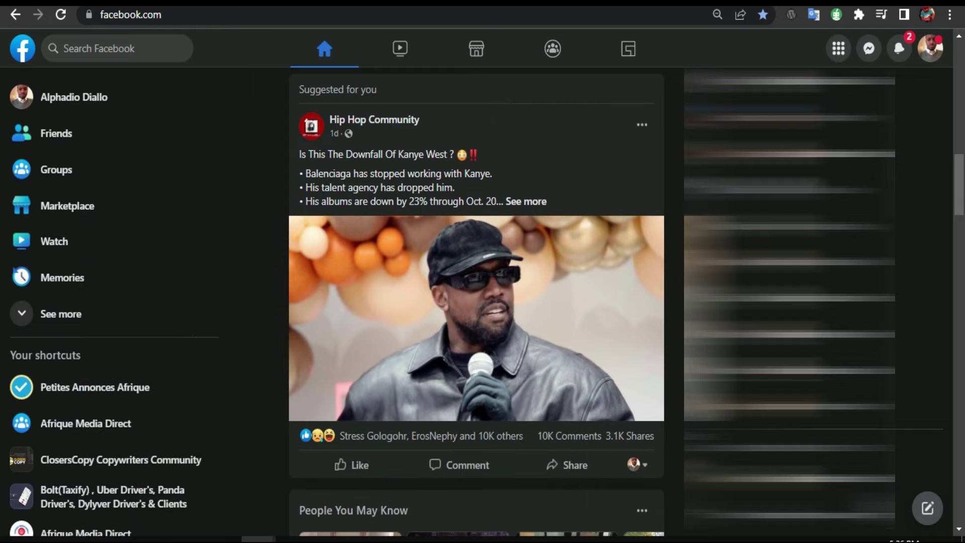
{"action": "left_click", "coordinate": [930, 50]}
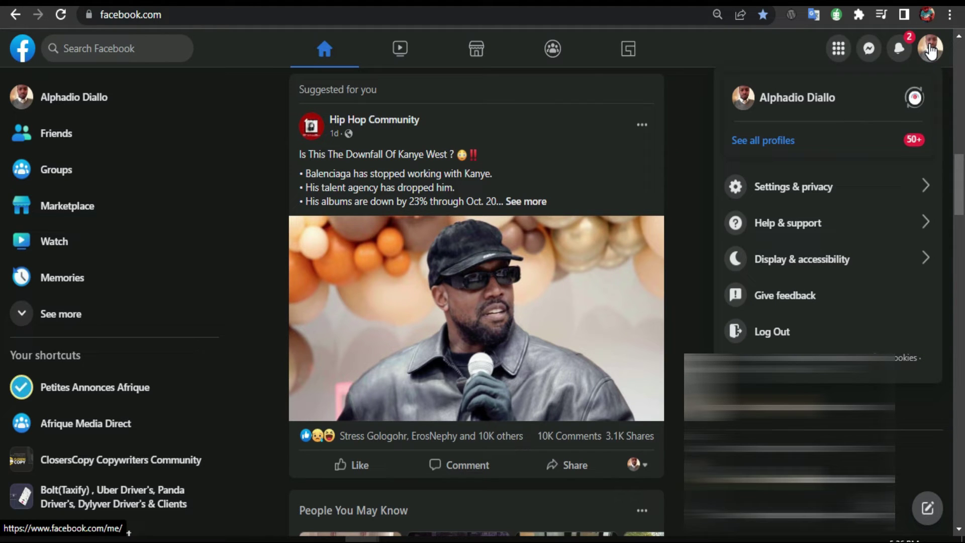
{"action": "left_click", "coordinate": [772, 189]}
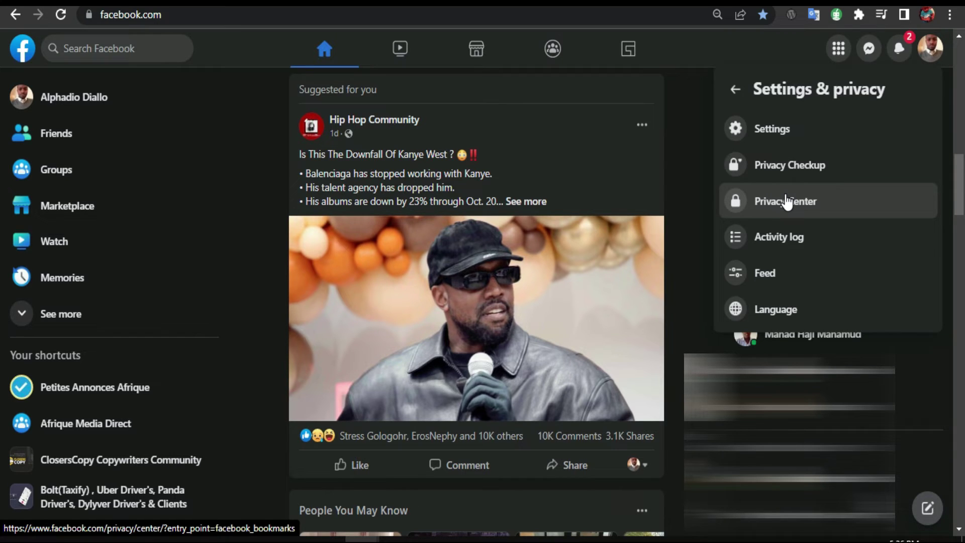
{"action": "left_click", "coordinate": [767, 131]}
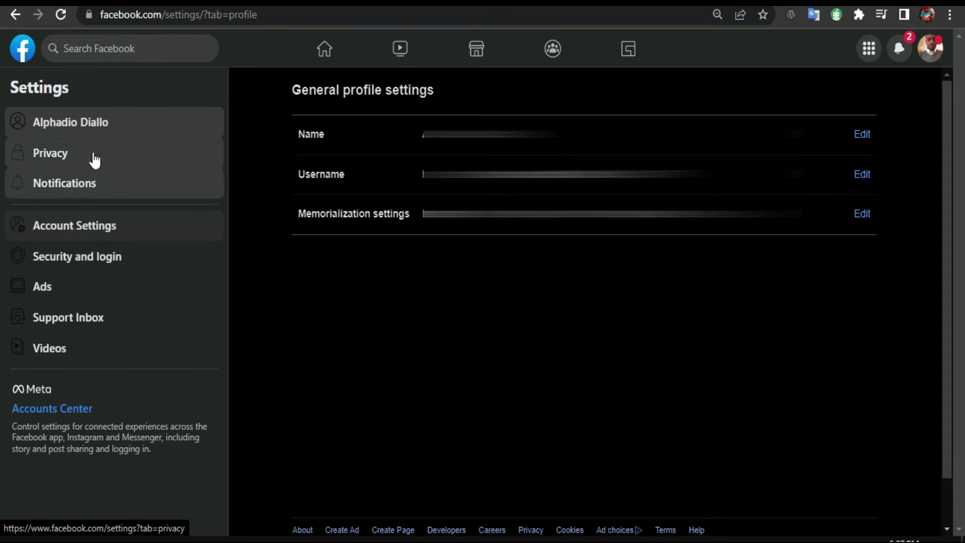
Step: Open Privacy in the Settings sidebar, then the Your Facebook information section
{"action": "left_click", "coordinate": [62, 153]}
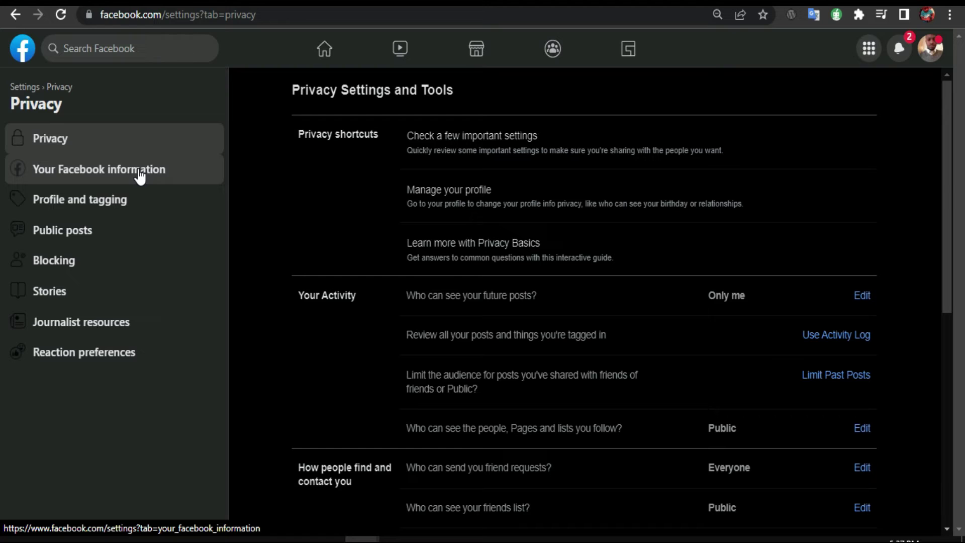
{"action": "left_click", "coordinate": [142, 171]}
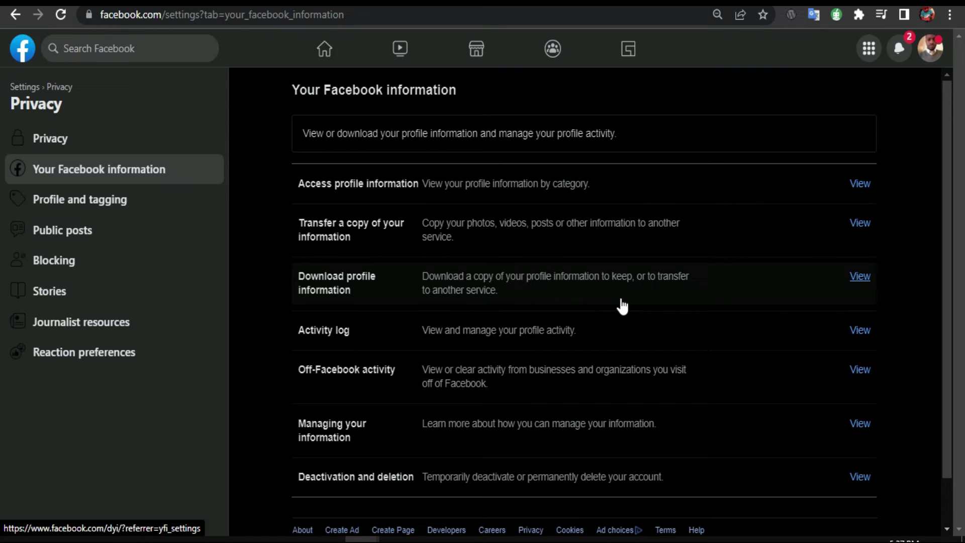
Step: Open Download profile information with HTML format, High media quality and an All time date range
{"action": "left_click", "coordinate": [860, 277]}
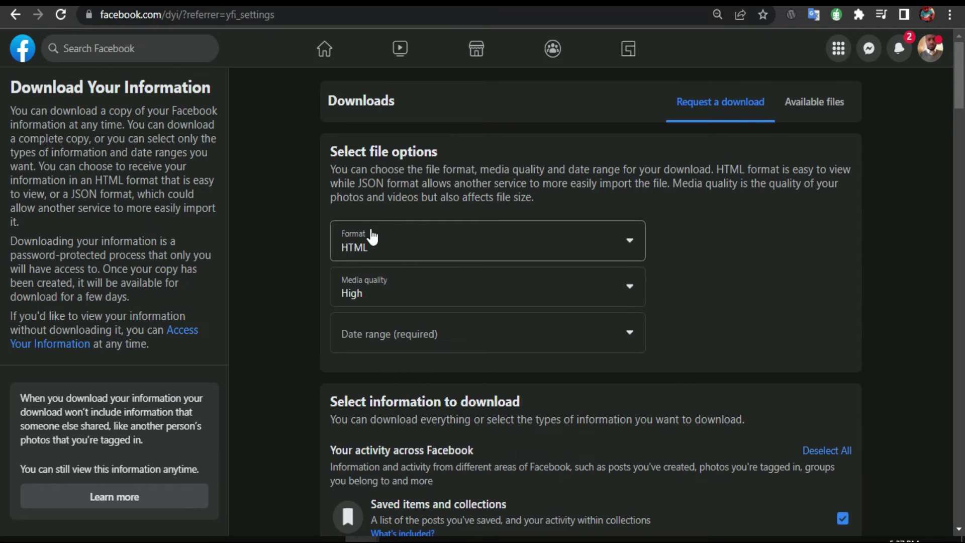
{"action": "left_click", "coordinate": [431, 259]}
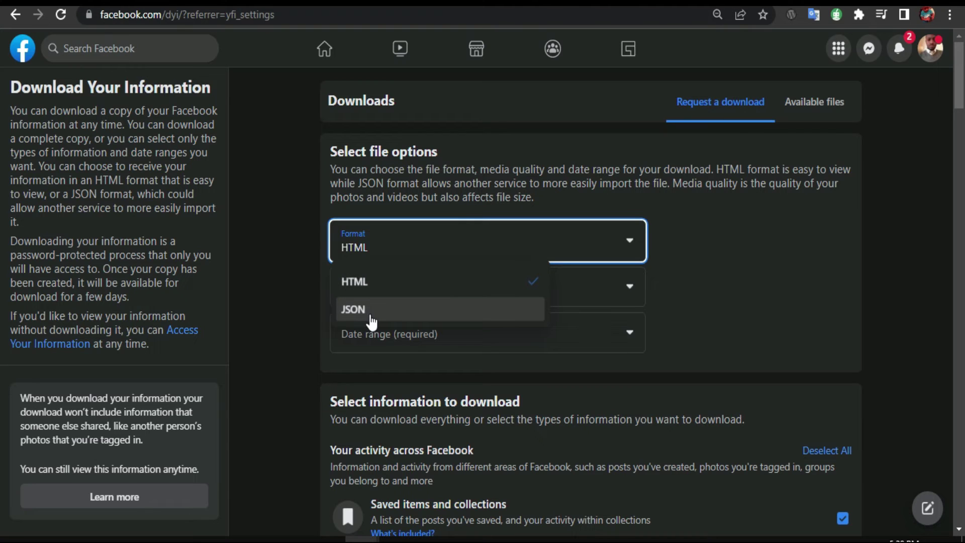
{"action": "left_click", "coordinate": [739, 238]}
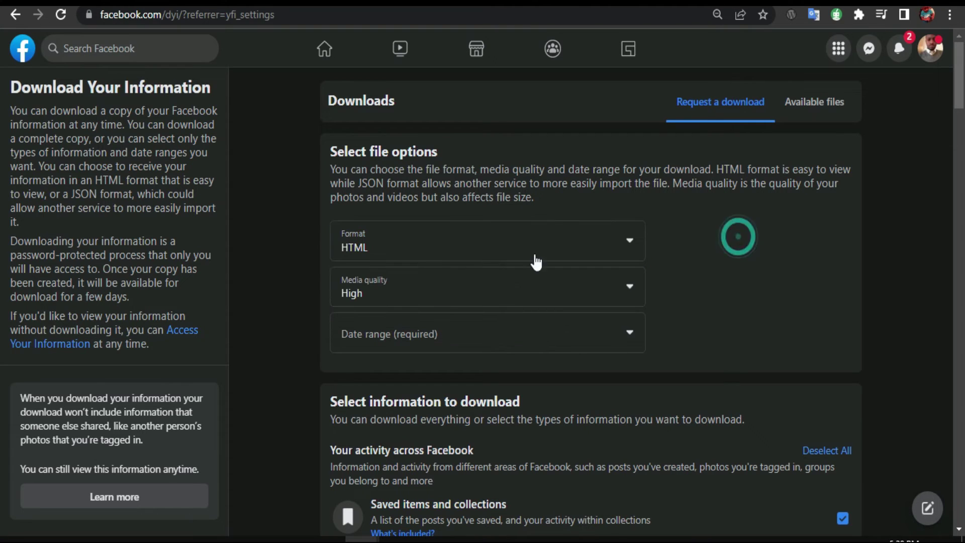
{"action": "left_click", "coordinate": [433, 294]}
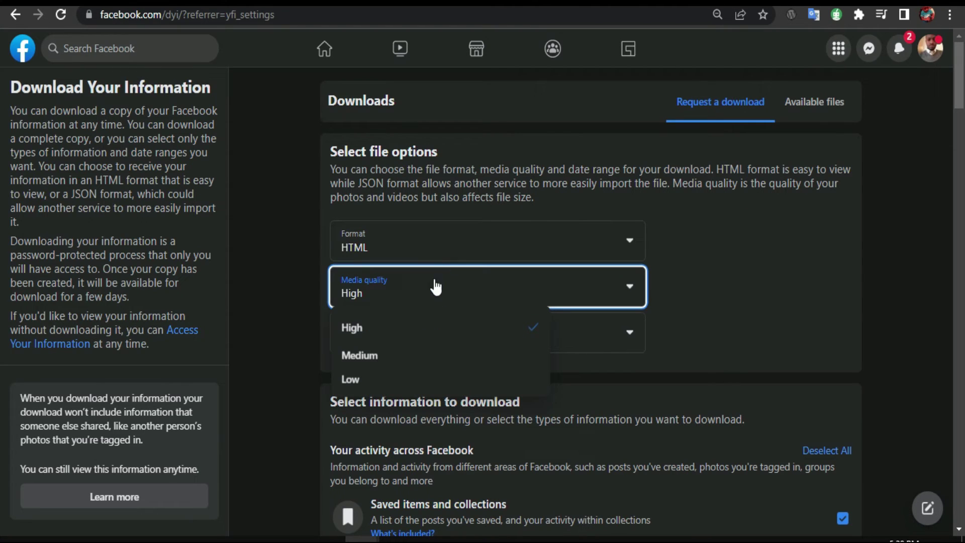
{"action": "left_click", "coordinate": [356, 294]}
{"action": "left_click", "coordinate": [356, 326]}
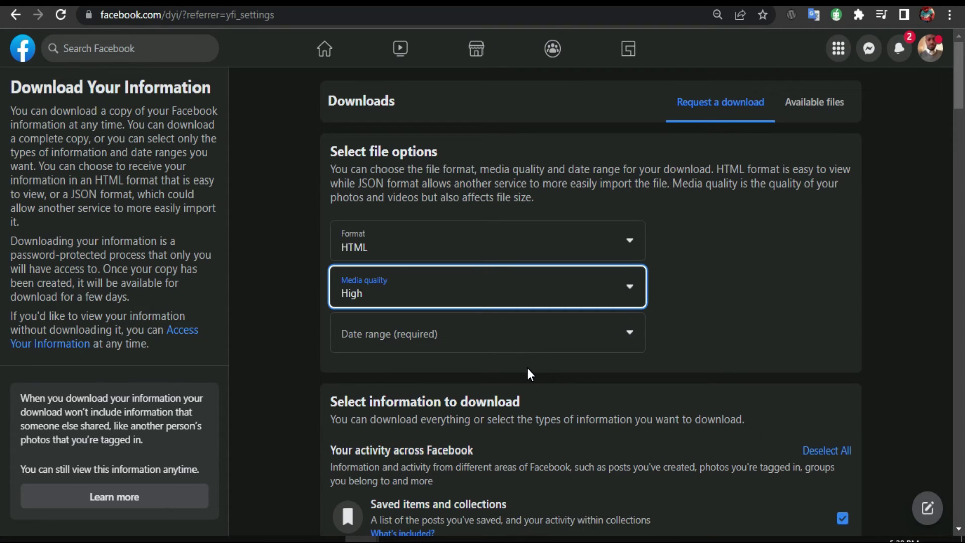
{"action": "left_click", "coordinate": [478, 332]}
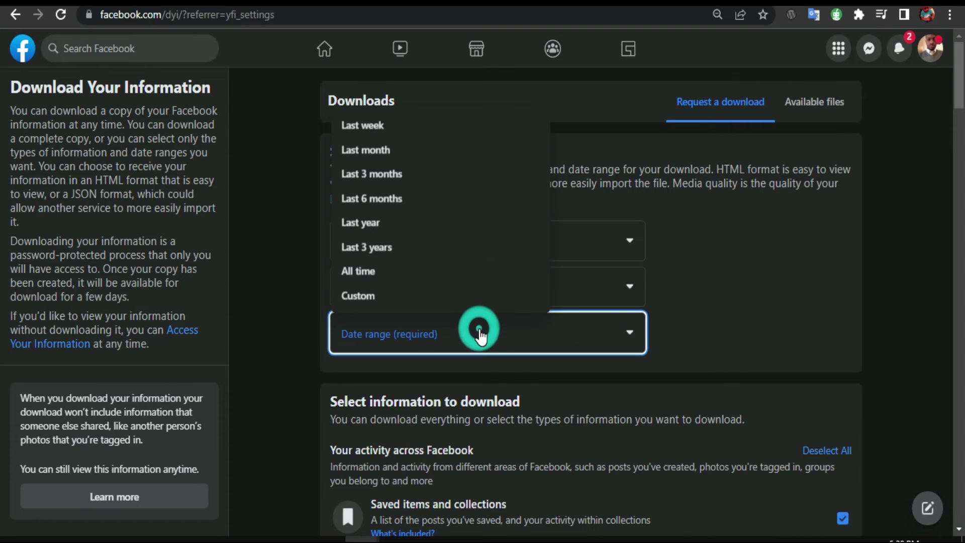
{"action": "left_click", "coordinate": [362, 198]}
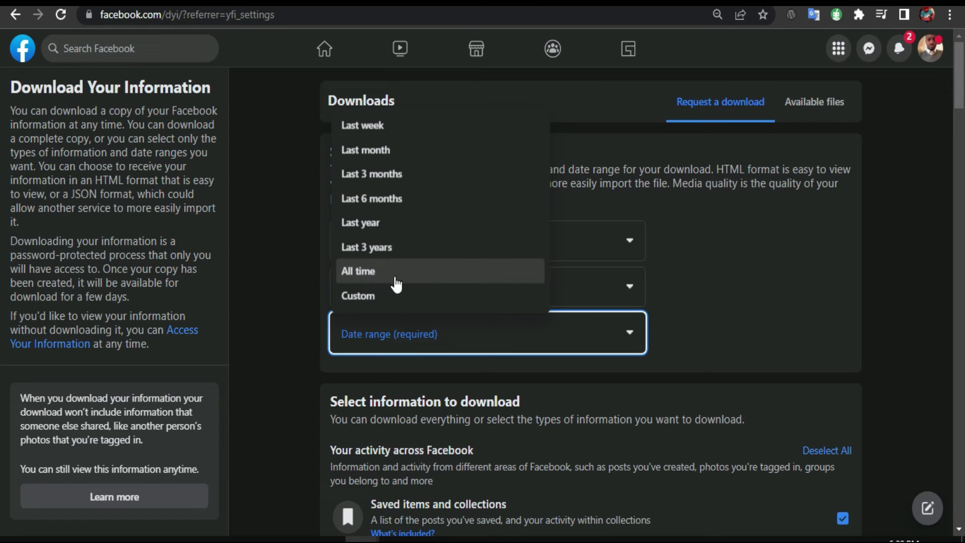
{"action": "left_click", "coordinate": [370, 272]}
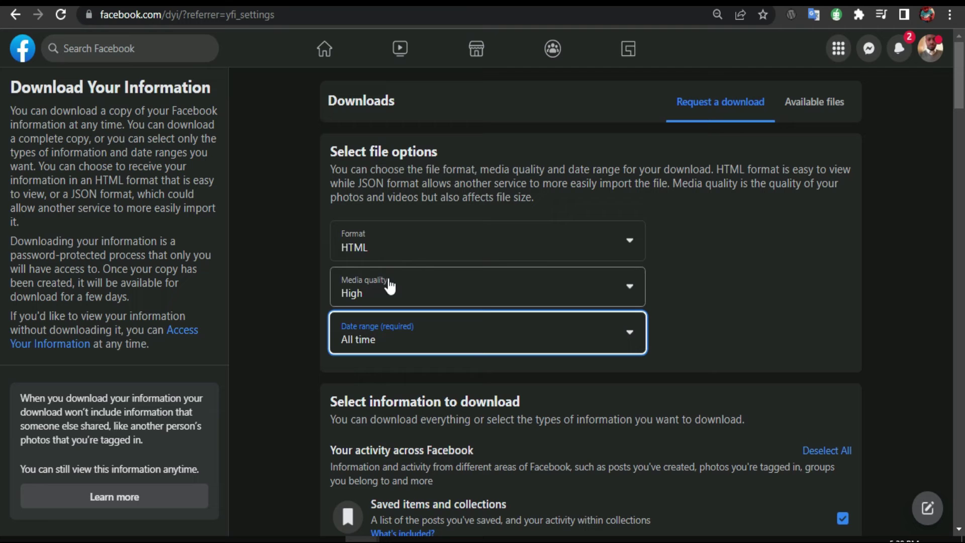
{"action": "left_click", "coordinate": [736, 309]}
Step: Uncheck Facebook Gaming in the Select information to download list
{"action": "scroll", "coordinate": [737, 308], "scroll_direction": "down", "scroll_amount": 4}
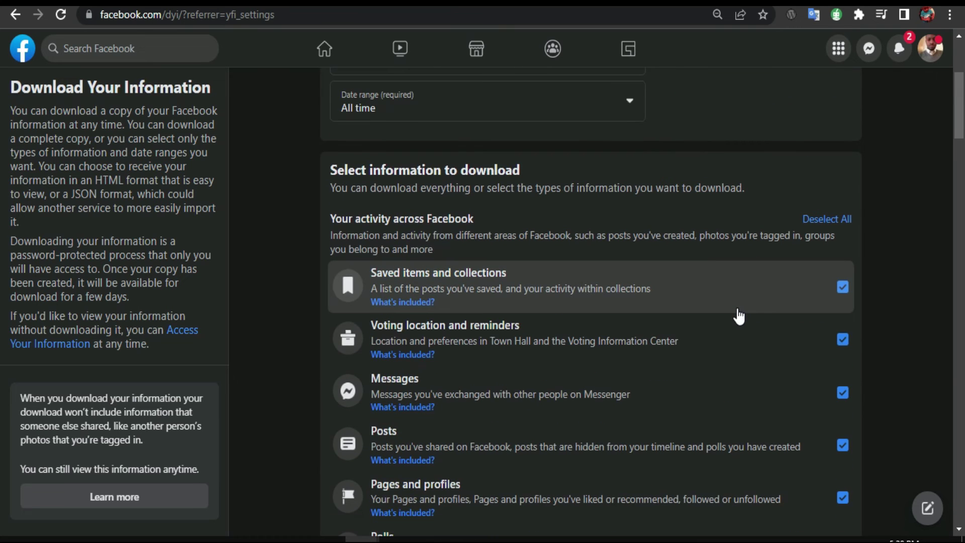
{"action": "scroll", "coordinate": [739, 315], "scroll_direction": "down", "scroll_amount": 3}
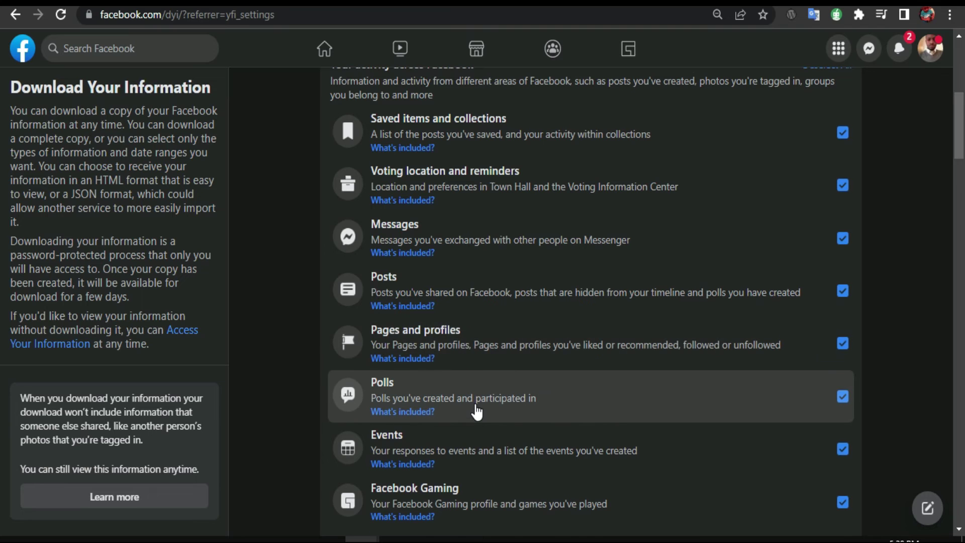
{"action": "scroll", "coordinate": [478, 408], "scroll_direction": "down", "scroll_amount": 2}
{"action": "scroll", "coordinate": [538, 403], "scroll_direction": "down", "scroll_amount": 3}
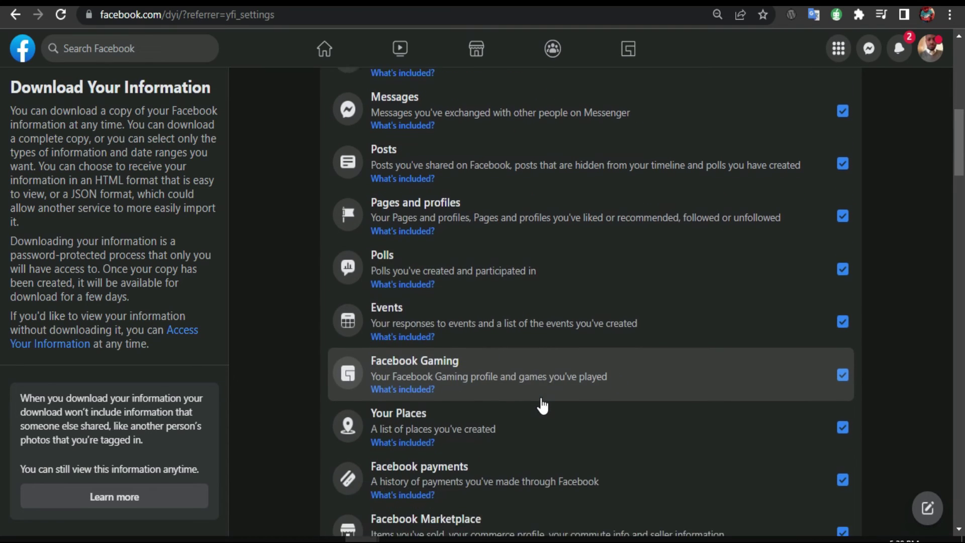
{"action": "left_click", "coordinate": [843, 271]}
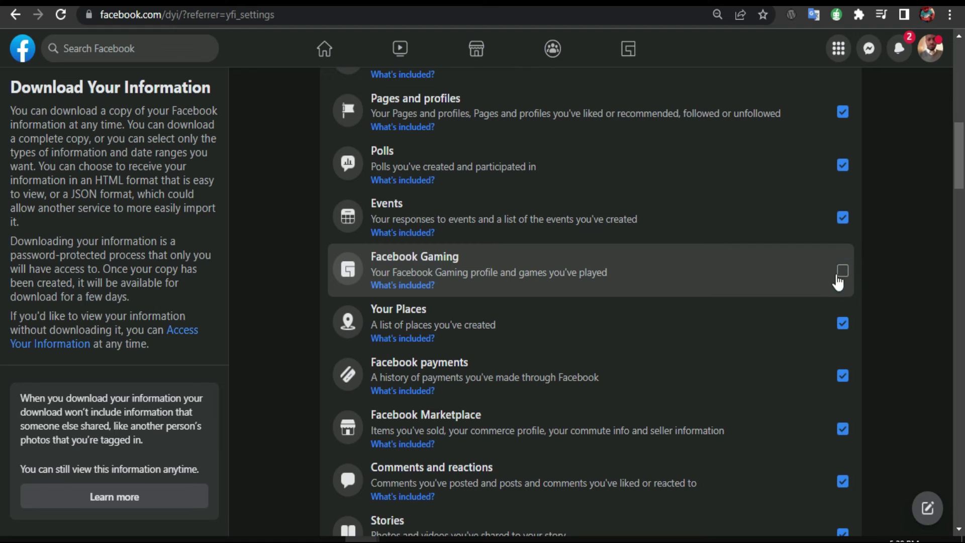
Step: Scroll to the bottom of the category list, past Preferences and Ads information
{"action": "scroll", "coordinate": [560, 340], "scroll_direction": "down", "scroll_amount": 2}
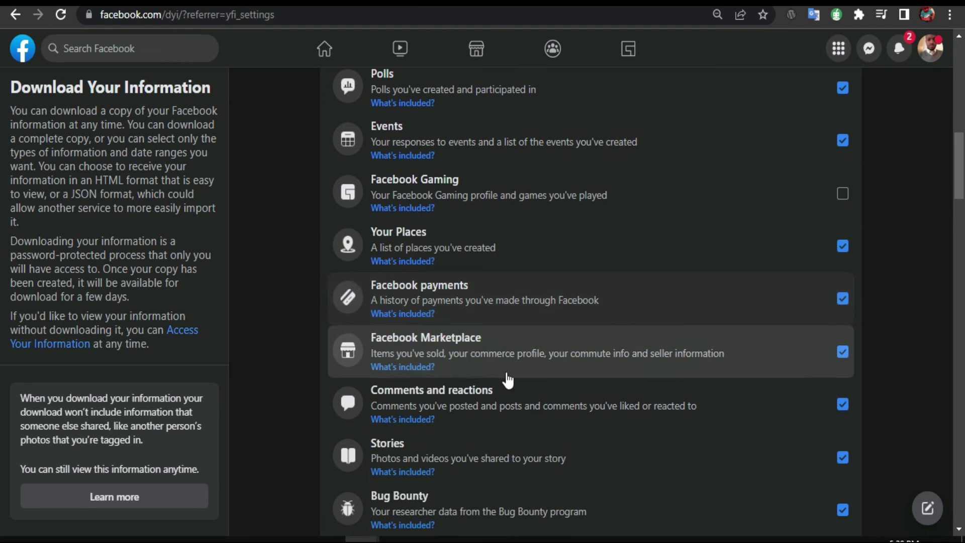
{"action": "scroll", "coordinate": [564, 387], "scroll_direction": "down", "scroll_amount": 2}
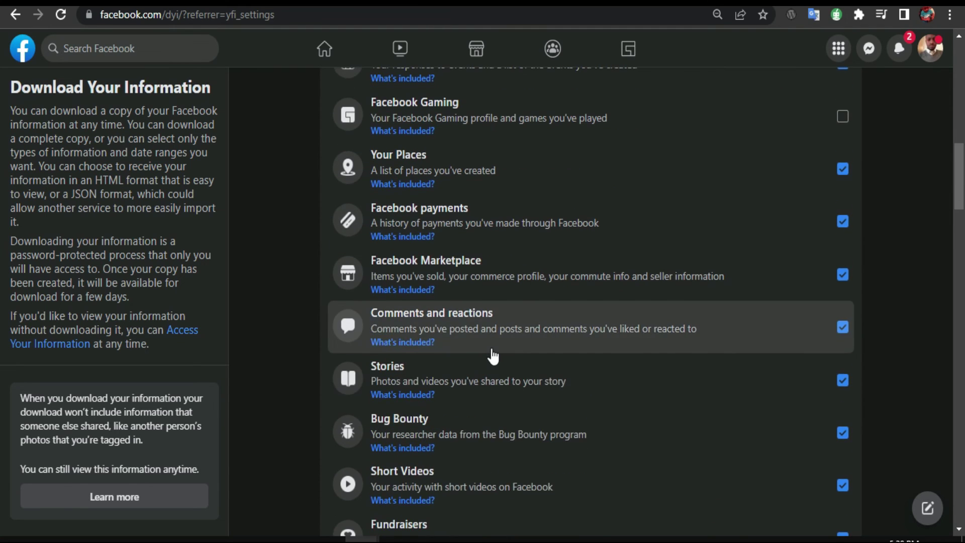
{"action": "scroll", "coordinate": [492, 357], "scroll_direction": "down", "scroll_amount": 4}
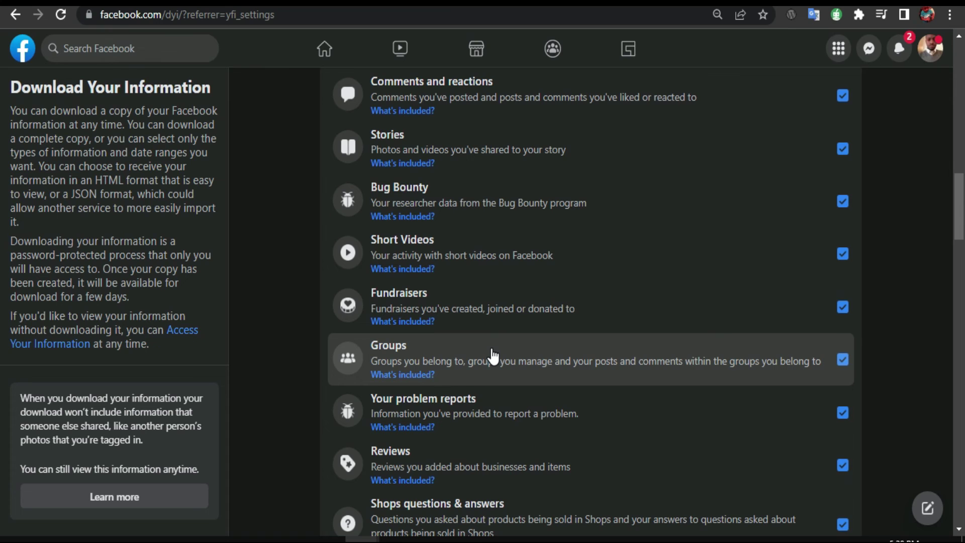
{"action": "scroll", "coordinate": [493, 355], "scroll_direction": "down", "scroll_amount": 10}
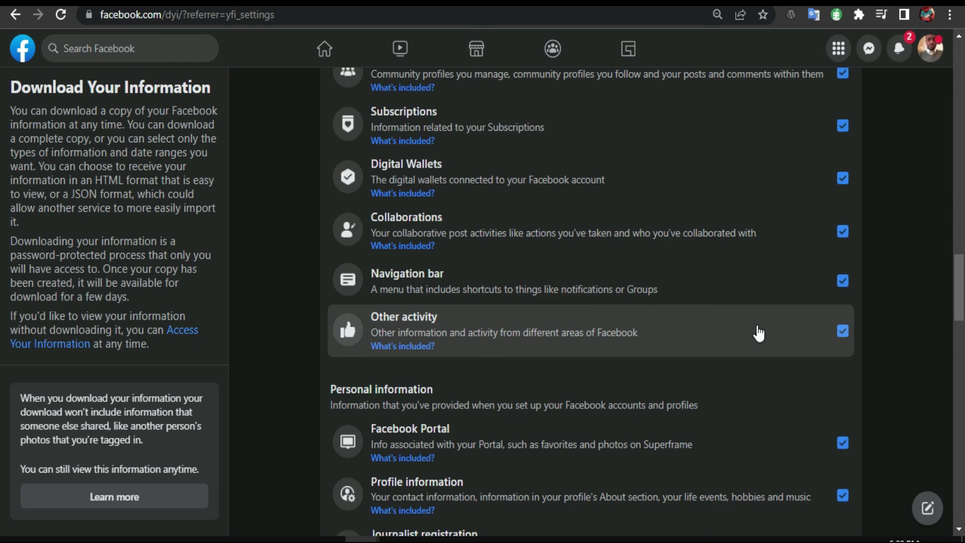
{"action": "scroll", "coordinate": [756, 332], "scroll_direction": "down", "scroll_amount": 5}
{"action": "scroll", "coordinate": [759, 332], "scroll_direction": "down", "scroll_amount": 8}
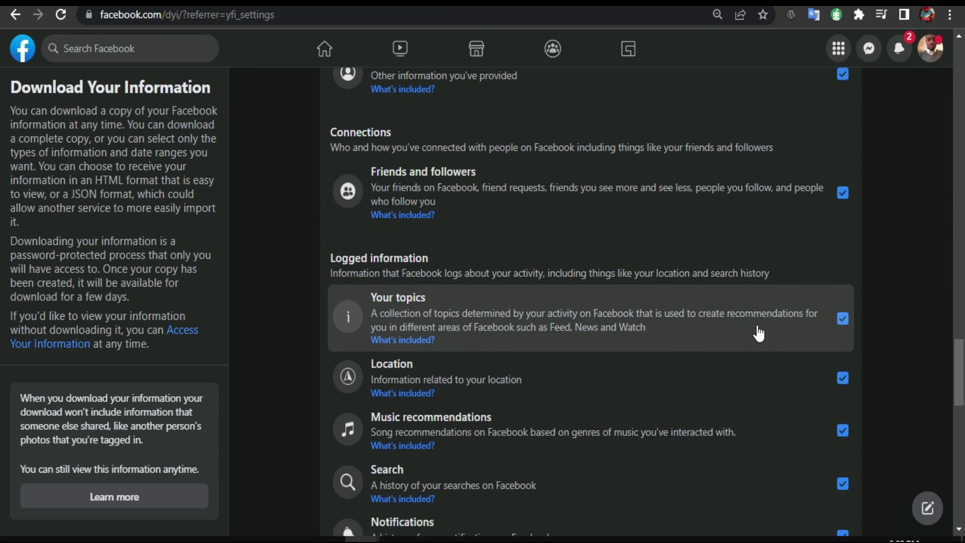
{"action": "scroll", "coordinate": [759, 333], "scroll_direction": "down", "scroll_amount": 3}
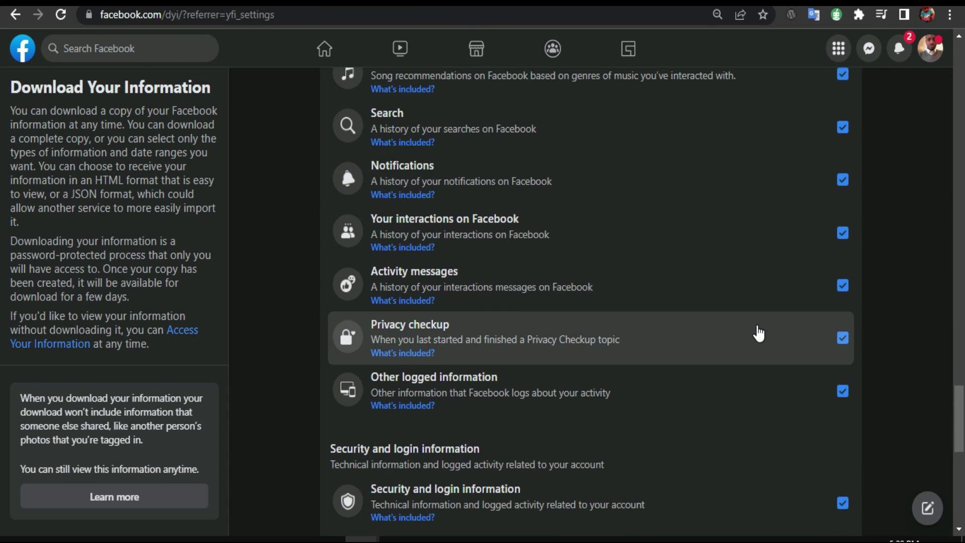
{"action": "scroll", "coordinate": [555, 336], "scroll_direction": "down", "scroll_amount": 3}
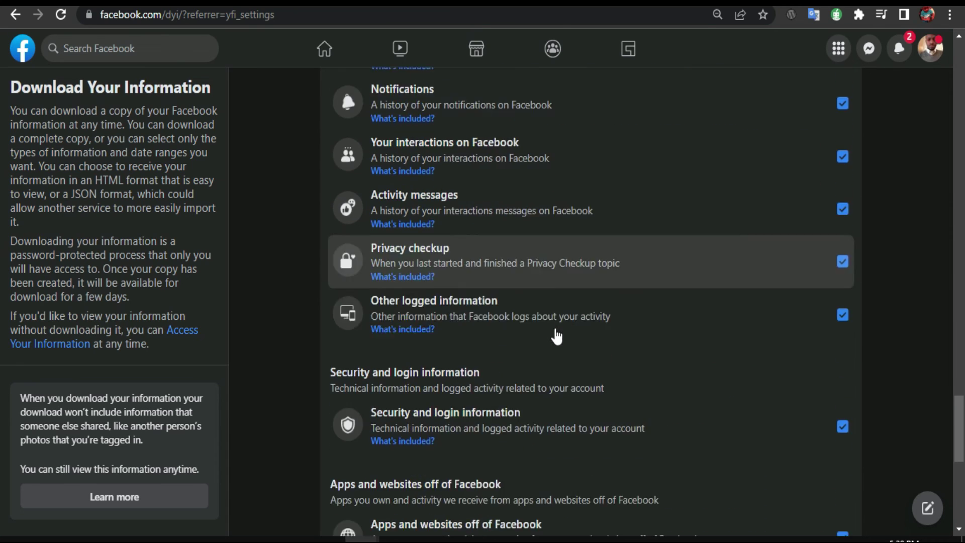
{"action": "scroll", "coordinate": [555, 336], "scroll_direction": "down", "scroll_amount": 5}
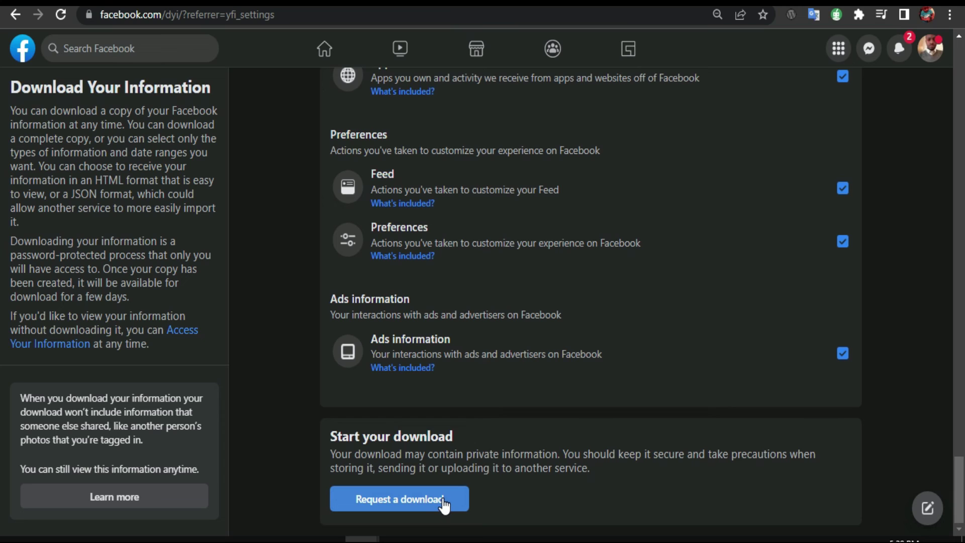
Step: Submit the Request a download for the Facebook information export
{"action": "left_click", "coordinate": [443, 505]}
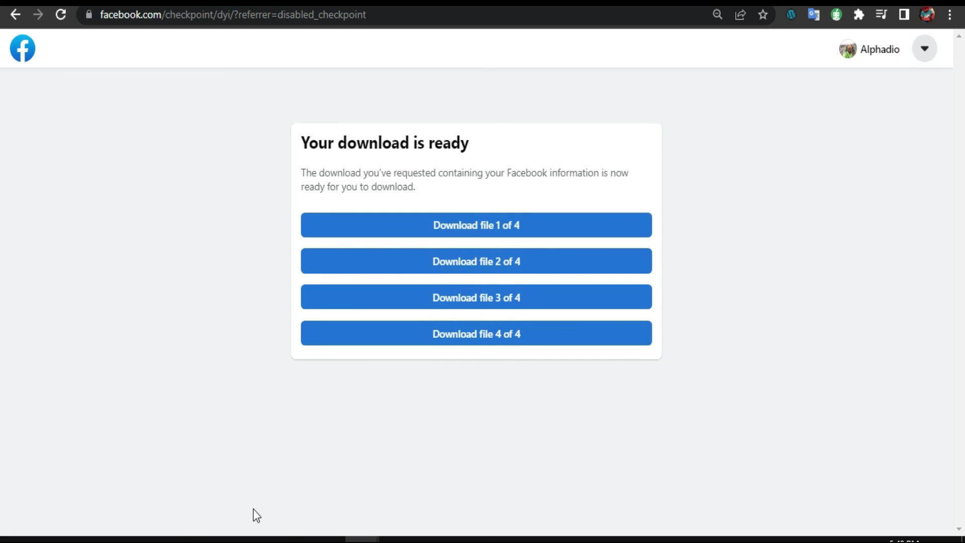
Step: Switch to the My facebook File Explorer window and scroll through its extracted folders and archives
{"action": "mouse_move", "coordinate": [154, 537]}
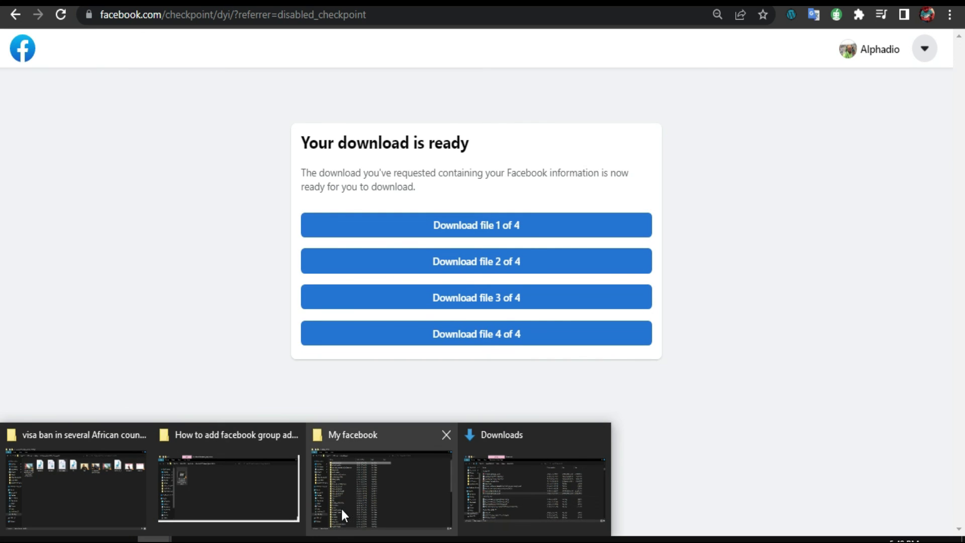
{"action": "left_click", "coordinate": [360, 481]}
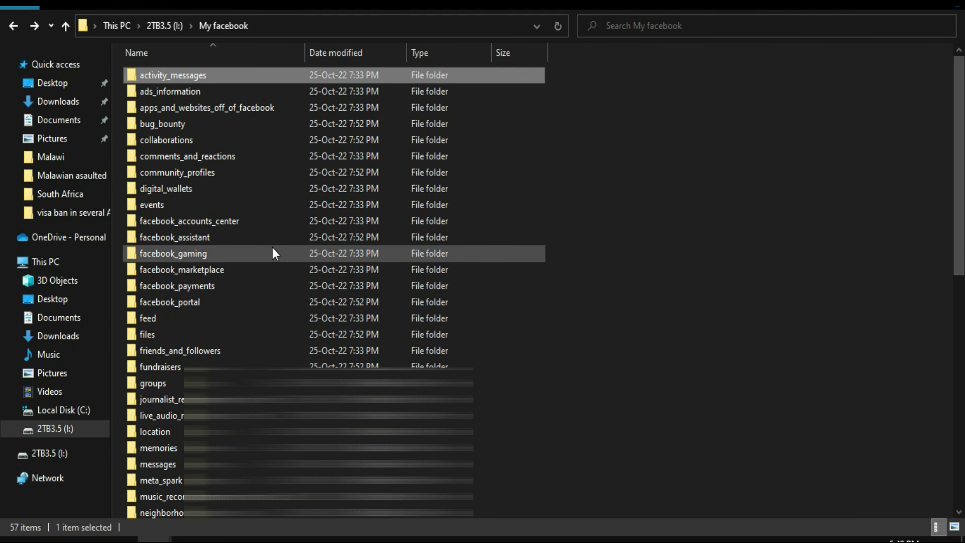
{"action": "scroll", "coordinate": [272, 247], "scroll_direction": "down", "scroll_amount": 10}
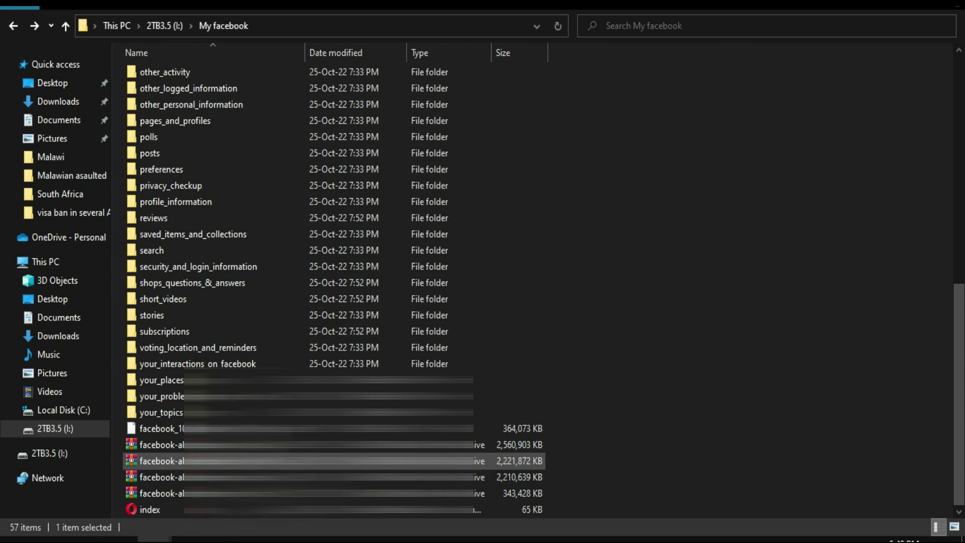
{"action": "scroll", "coordinate": [203, 294], "scroll_direction": "up", "scroll_amount": 10}
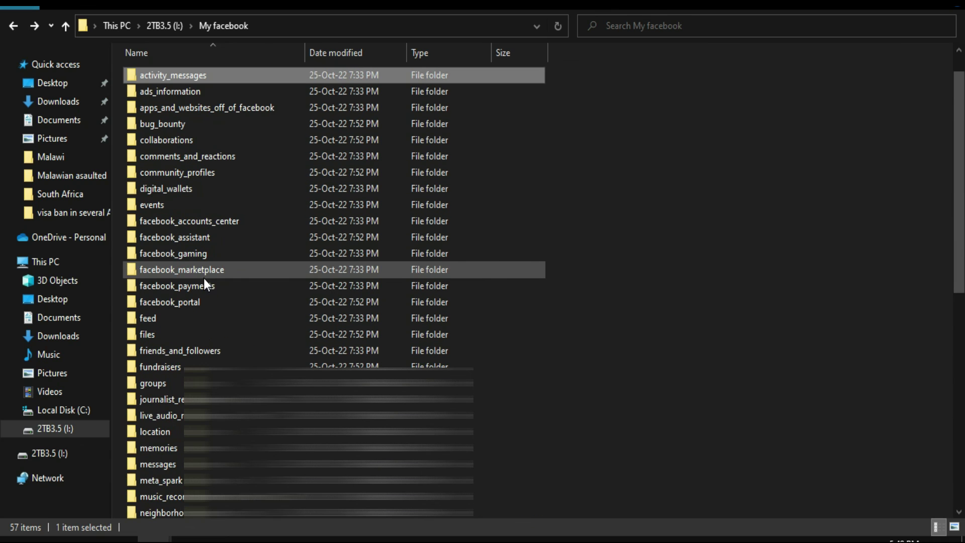